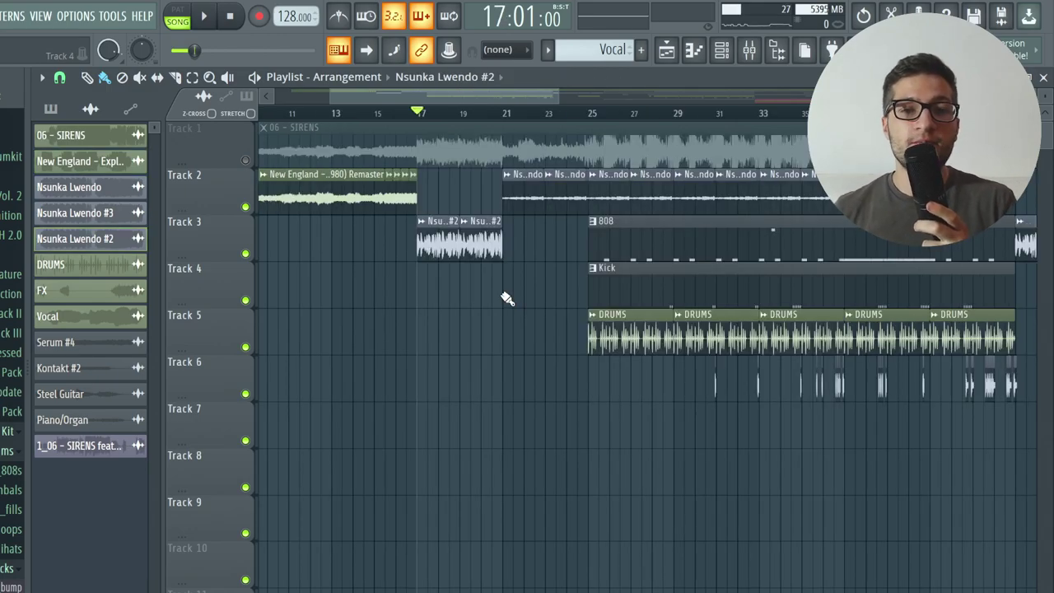
# Zoom the playlist timeline in on the Sirens arrangement of samples, 808, Kick and DRUMS clips
pyautogui.scroll(4, 482, 273)
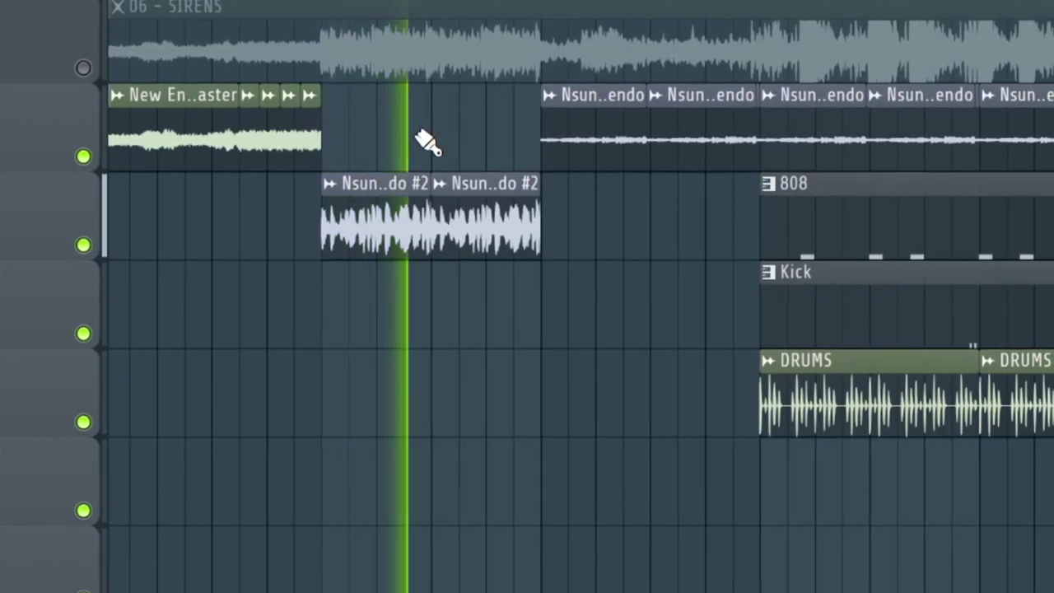
# Audition the drum section from bar 25, then open the 808 clip in the piano roll
pyautogui.click(573, 1)
pyautogui.press('space')
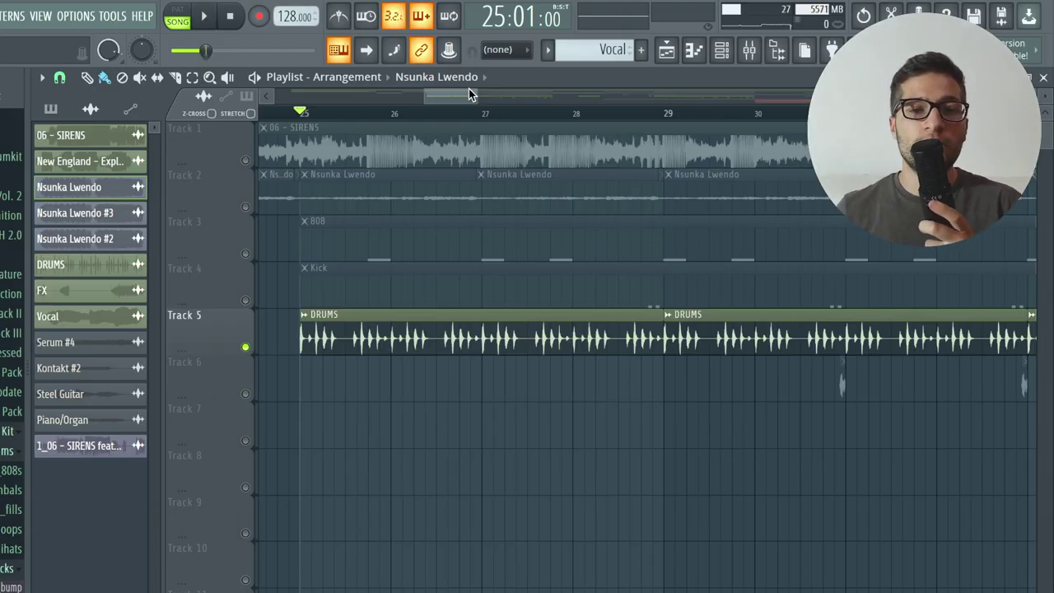
pyautogui.press('space')
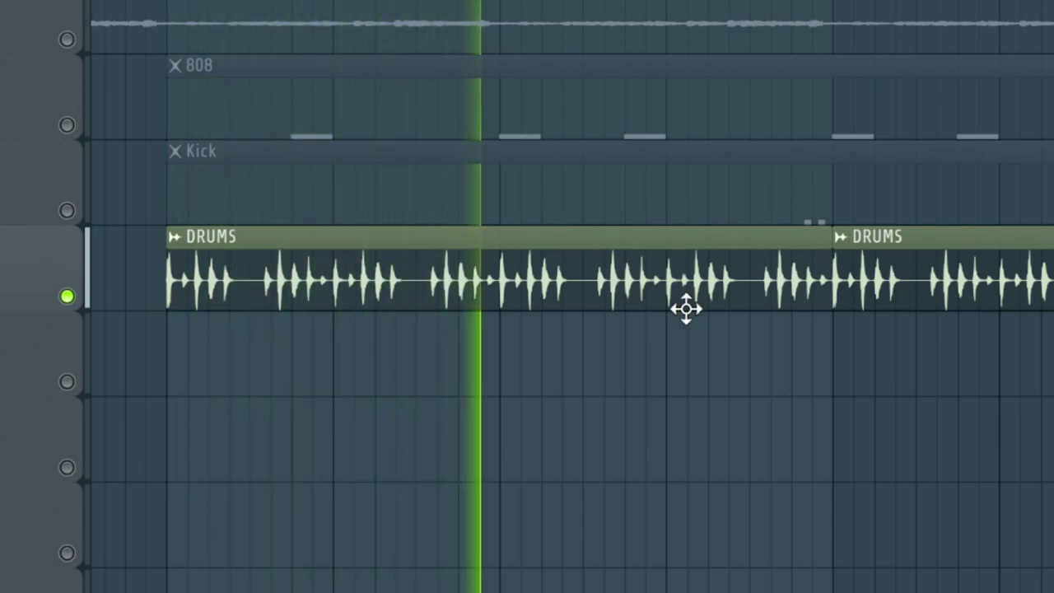
pyautogui.press('space')
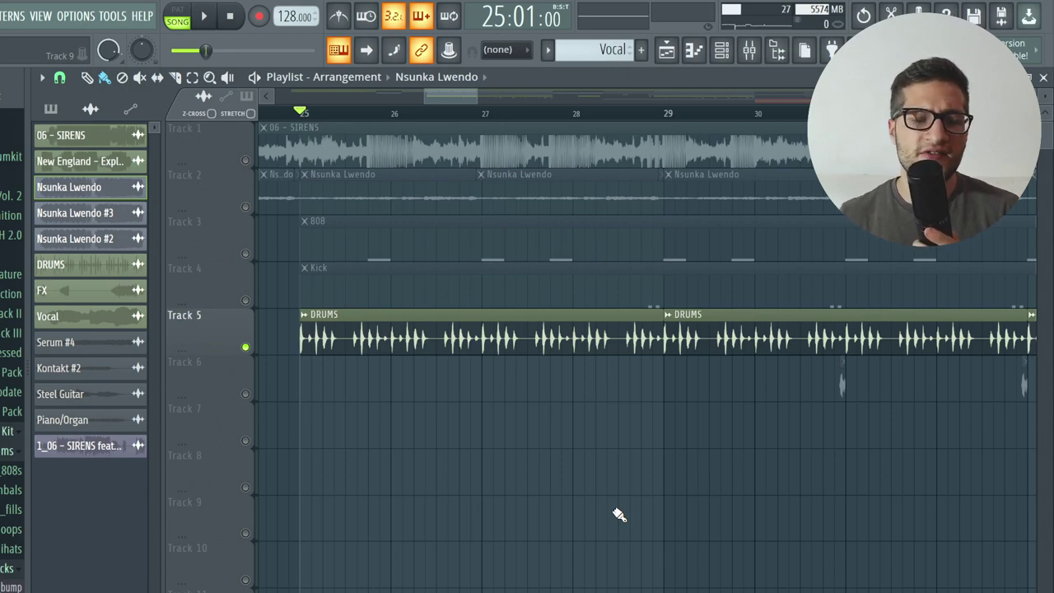
pyautogui.doubleClick(450, 251)
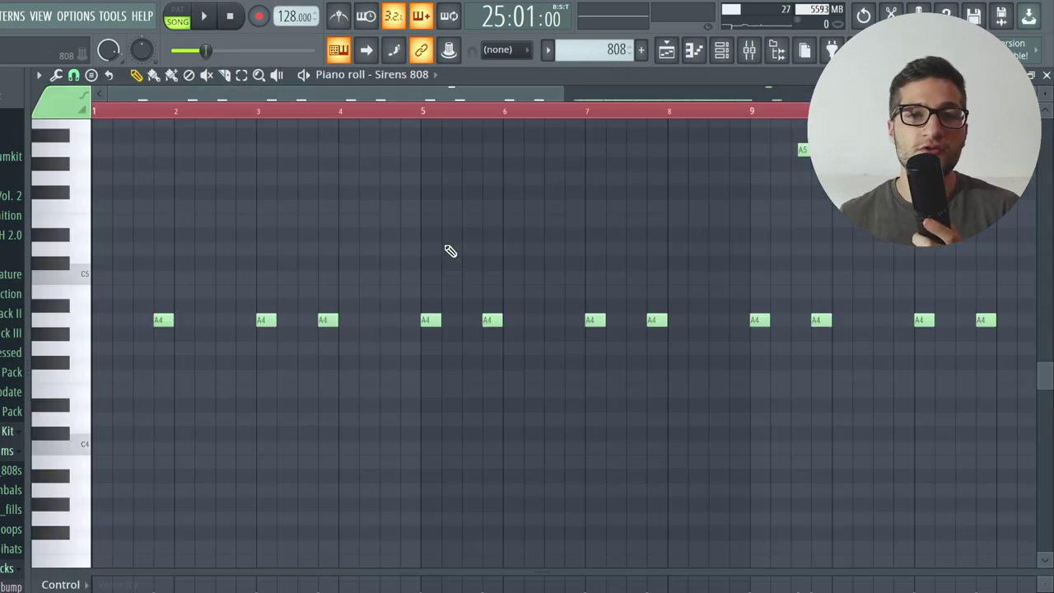
# Play back the Sirens 808 line of repeated A4 notes in the piano roll
pyautogui.press('space')
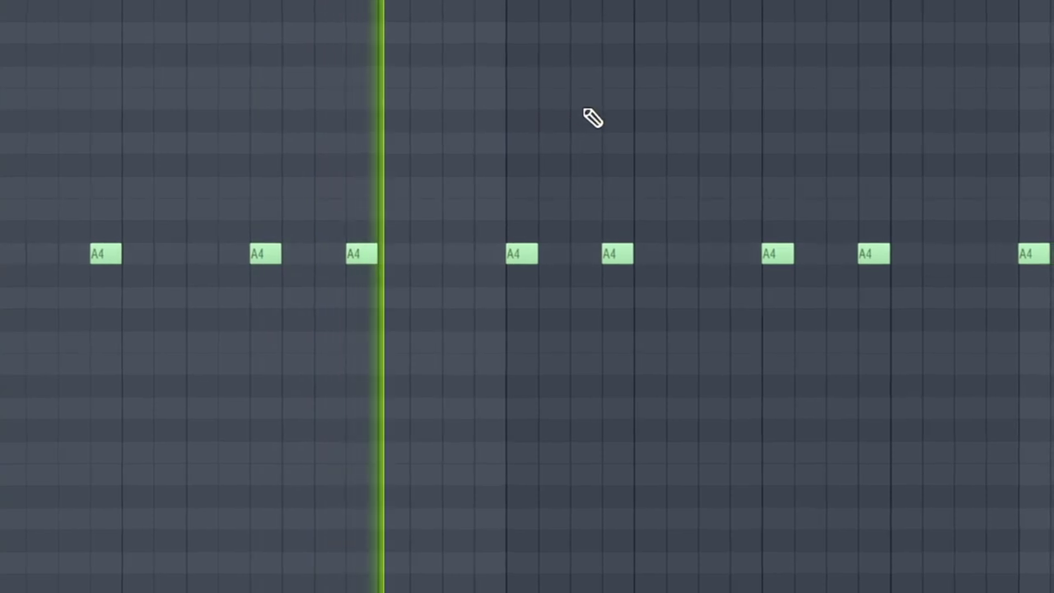
pyautogui.scroll(2, 807, 160)
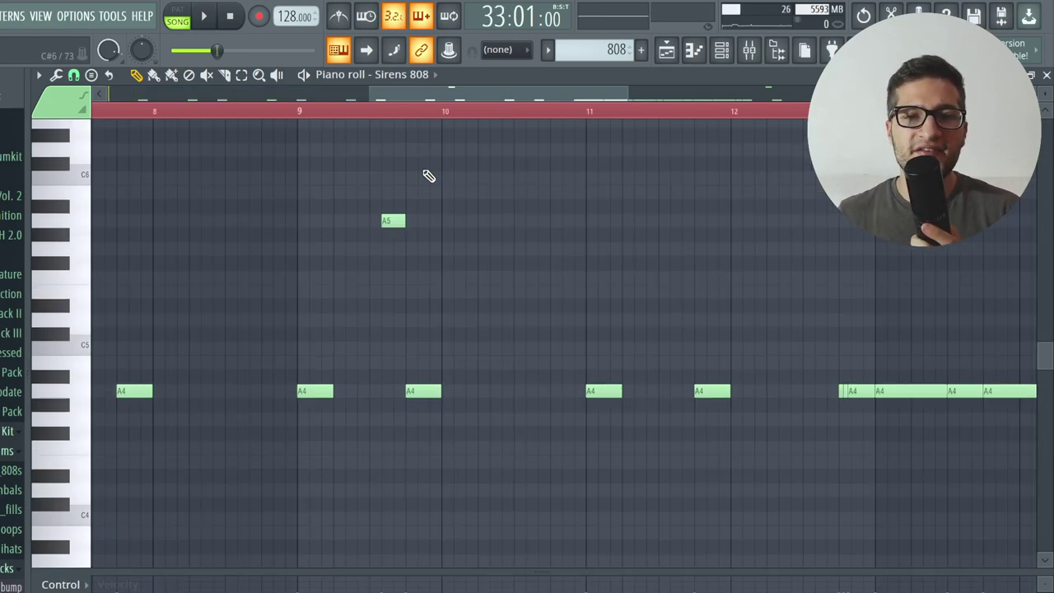
pyautogui.press('space')
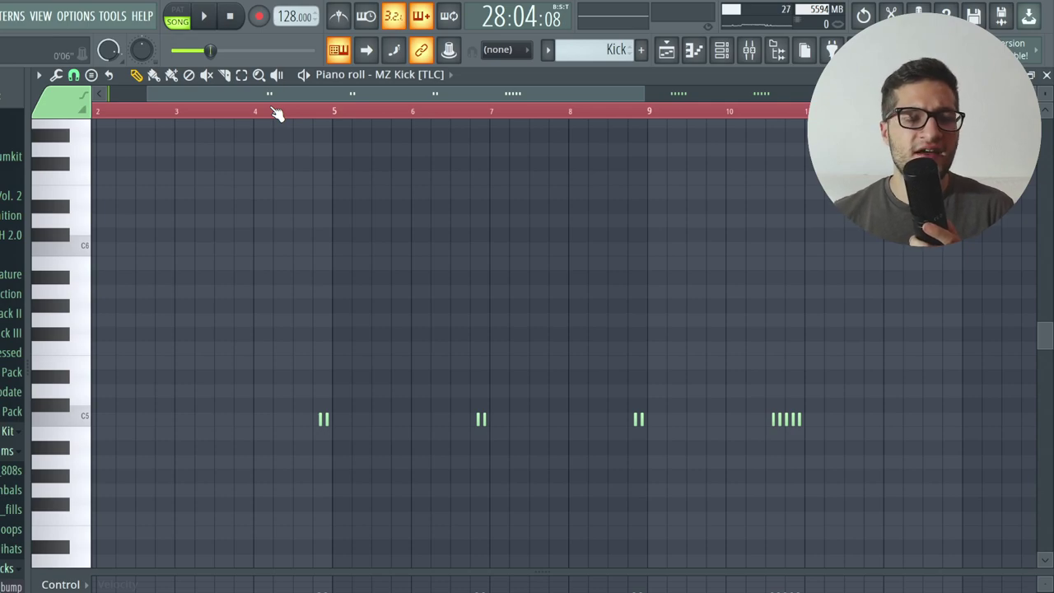
# Play back the MZ Kick [TLC] pattern of short kick hits around C5
pyautogui.press('space')
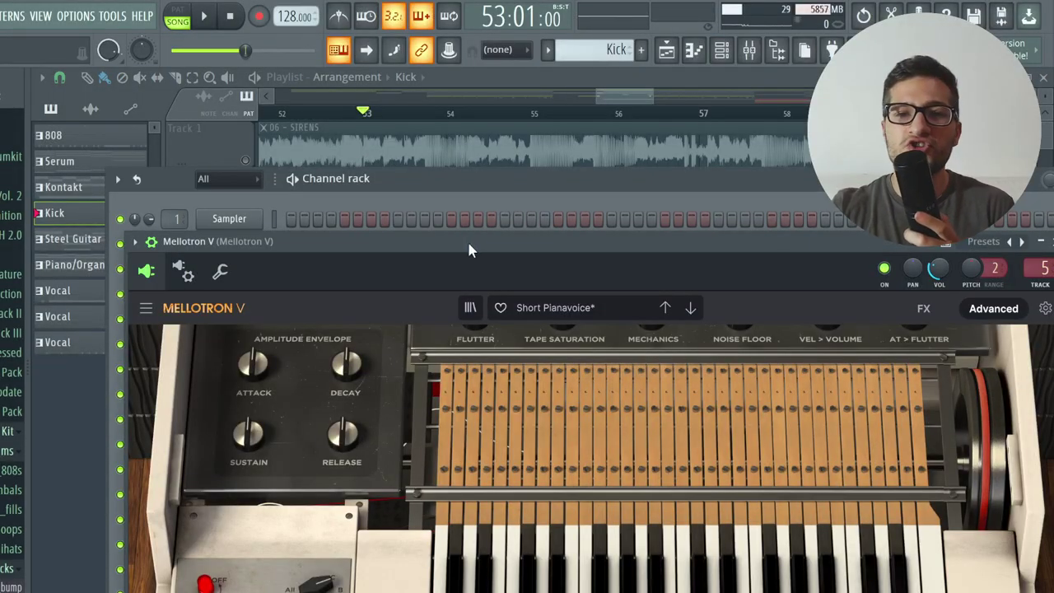
# Move the Mellotron V window aside and play the A3-E4-A4 to D3-B3-D4 piano chords
pyautogui.moveTo(469, 244); pyautogui.dragTo(421, 147)
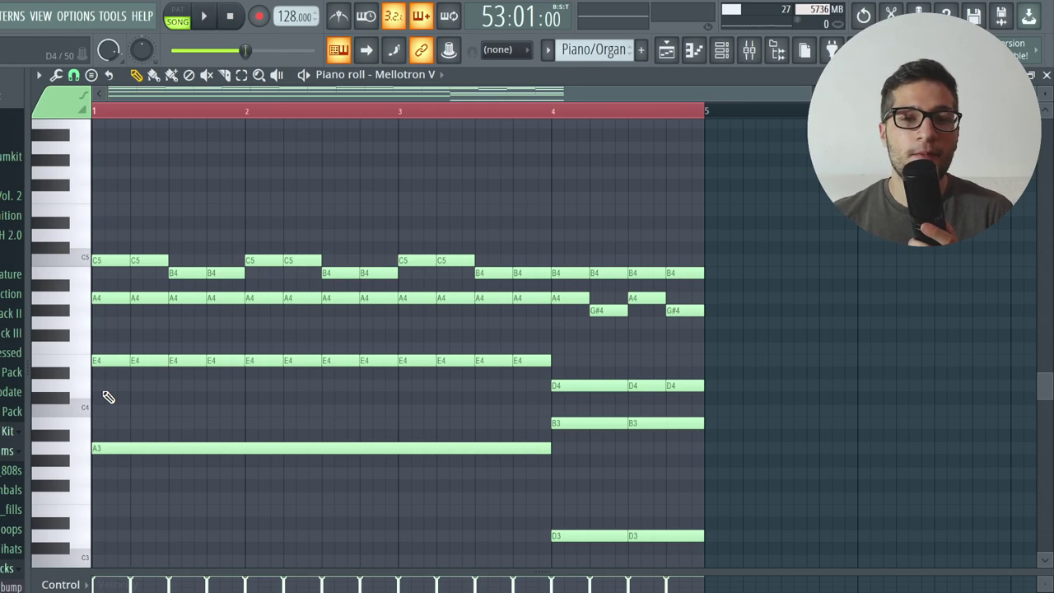
pyautogui.press('space')
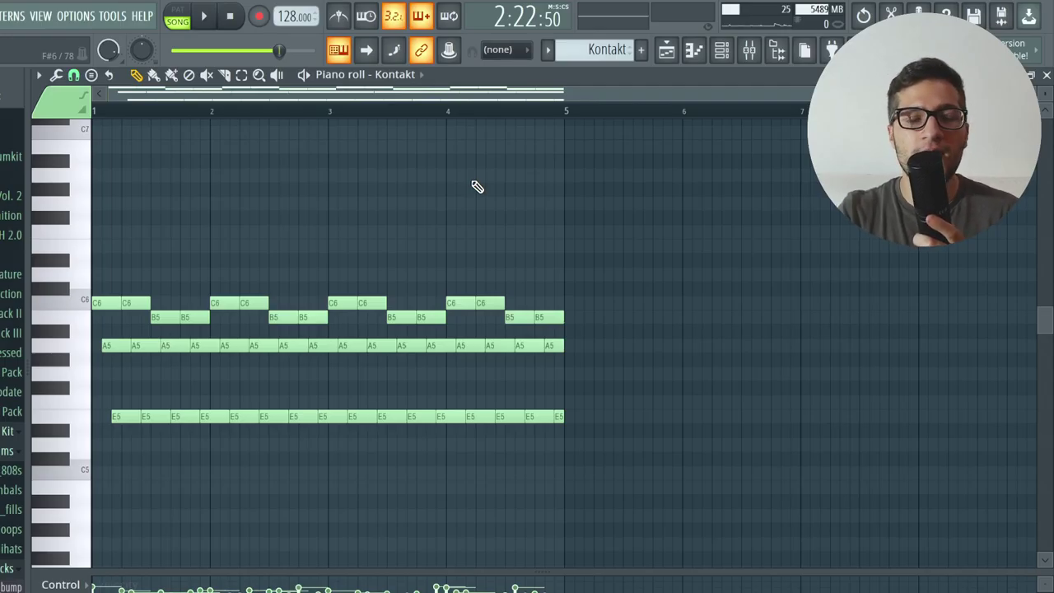
# Play the Kontakt pluck pattern of C6, B5, A5 and E5 notes
pyautogui.press('space')
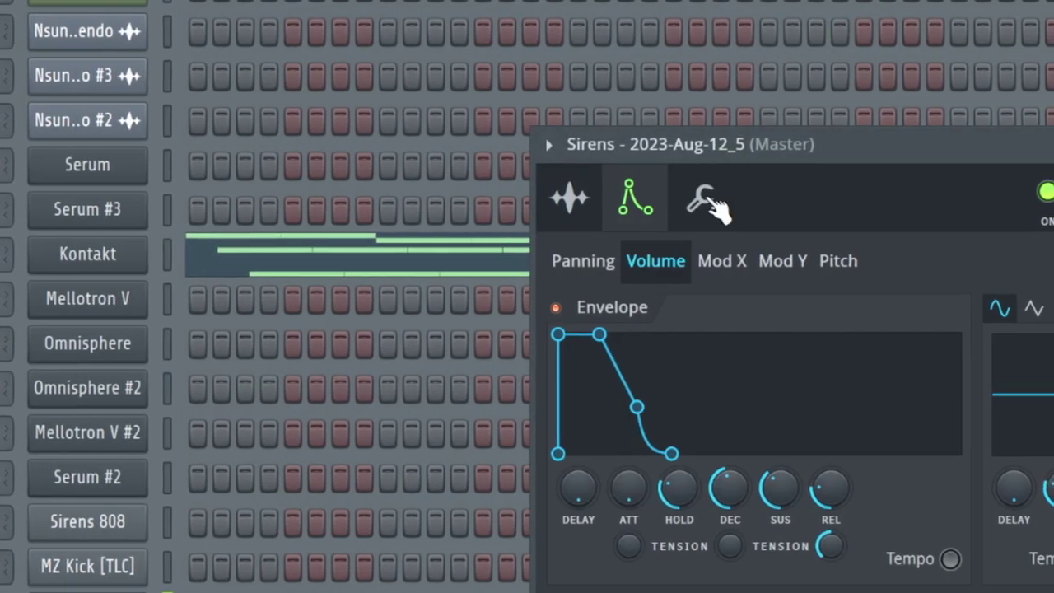
# Lower the Kontakt arpeggiator's TIME knob in the channel's Misc functions tab
pyautogui.click(695, 199)
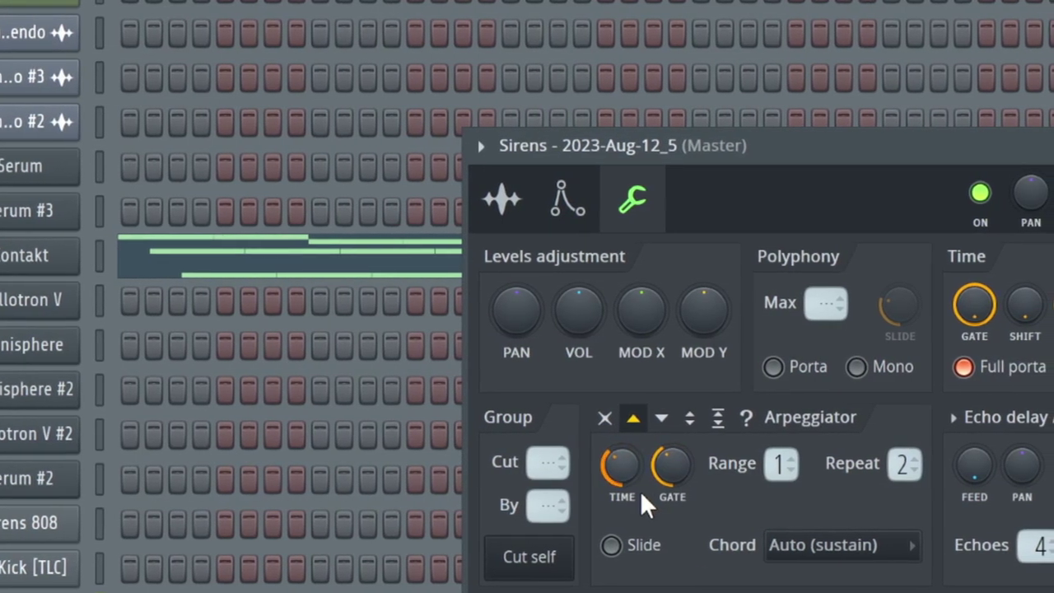
pyautogui.scroll(-3, 620, 468)
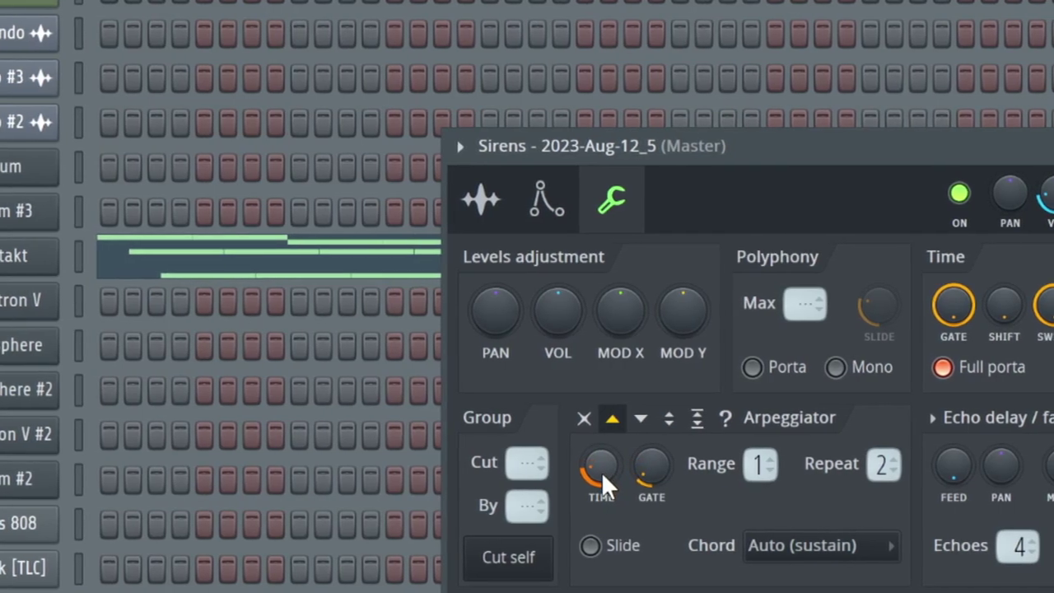
pyautogui.scroll(-2, 601, 471)
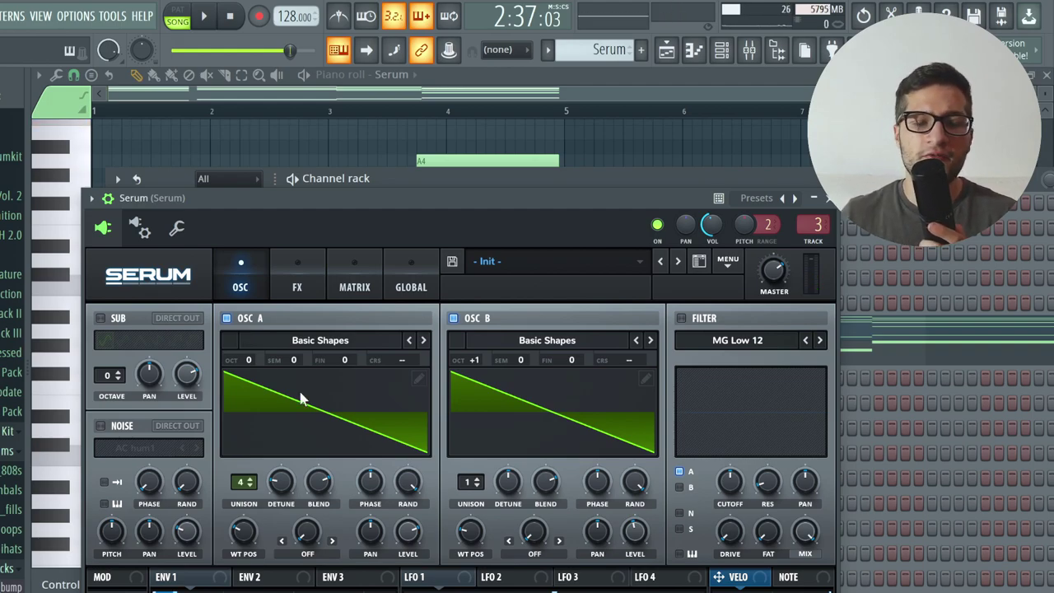
# Check Serum's FX rack, then close Serum and the Channel rack to reveal its chord notes
pyautogui.click(281, 283)
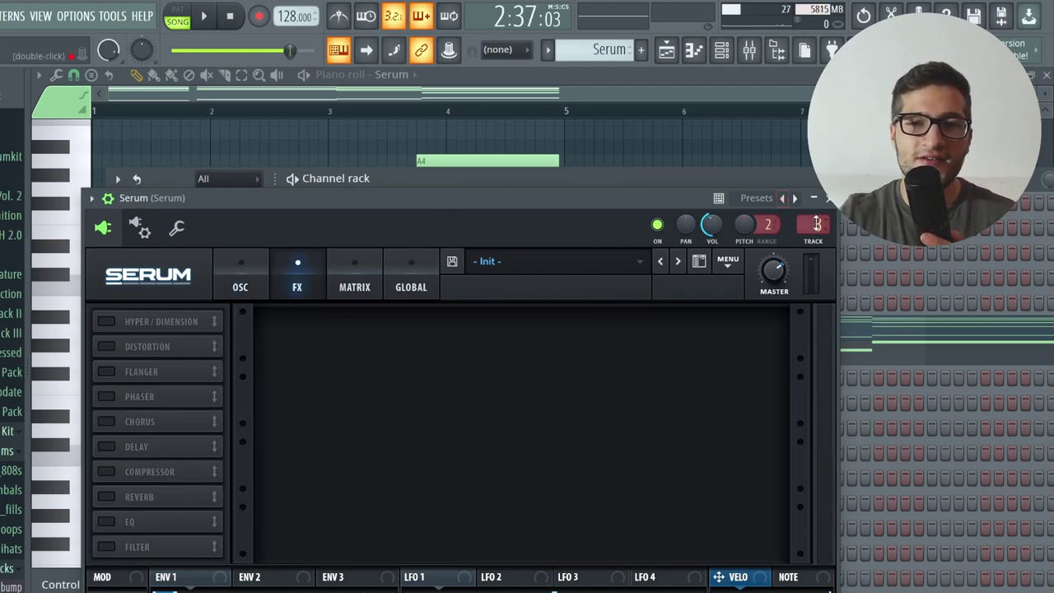
pyautogui.click(828, 198)
pyautogui.press('F6')
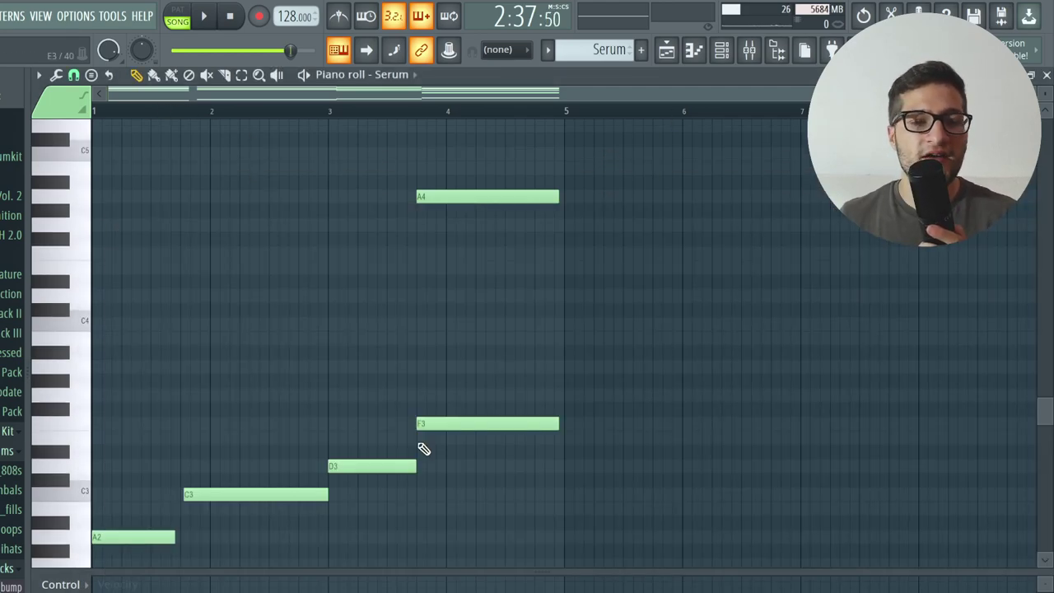
pyautogui.scroll(5, 422, 448)
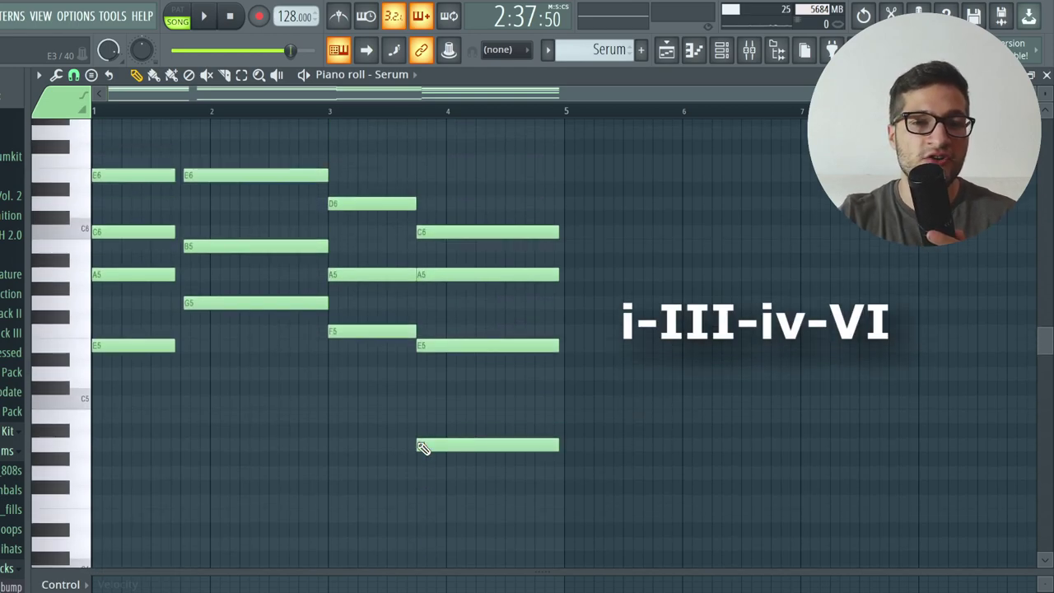
# Audition the Serum chord progression several times in the piano roll
pyautogui.press('space')
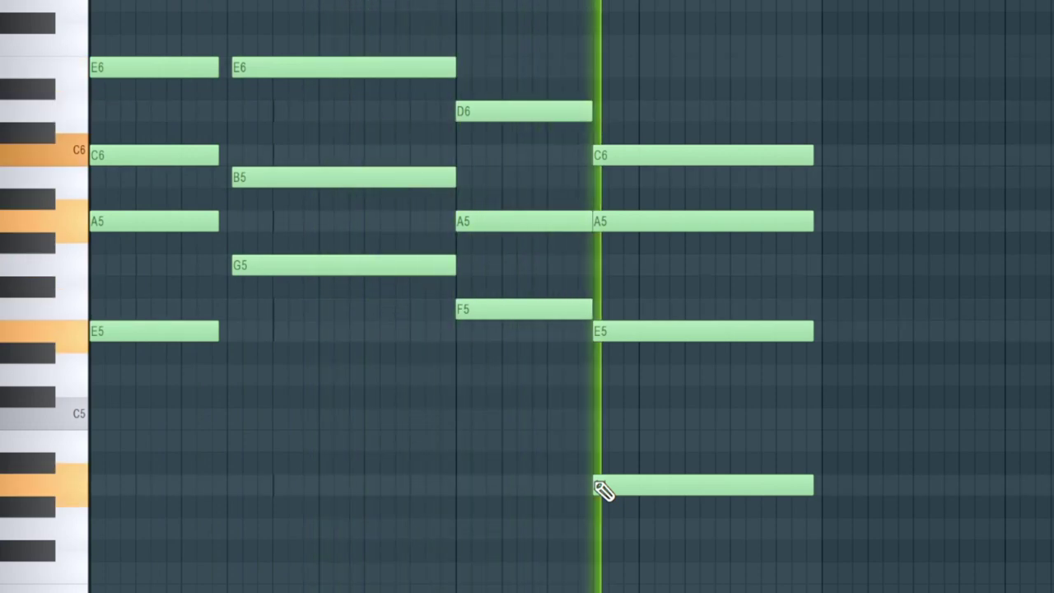
pyautogui.press('space')
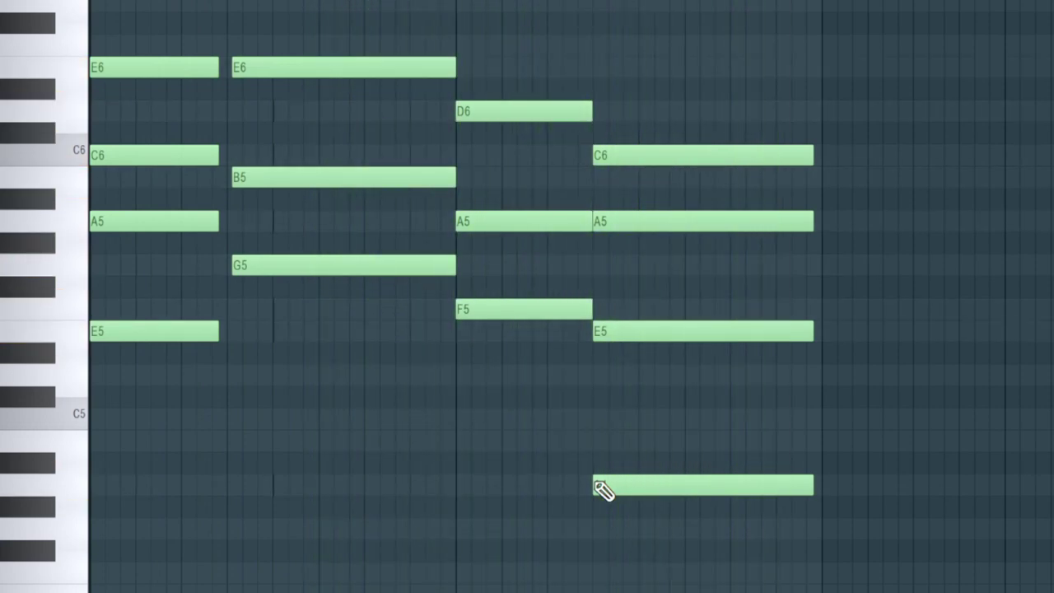
pyautogui.press('space')
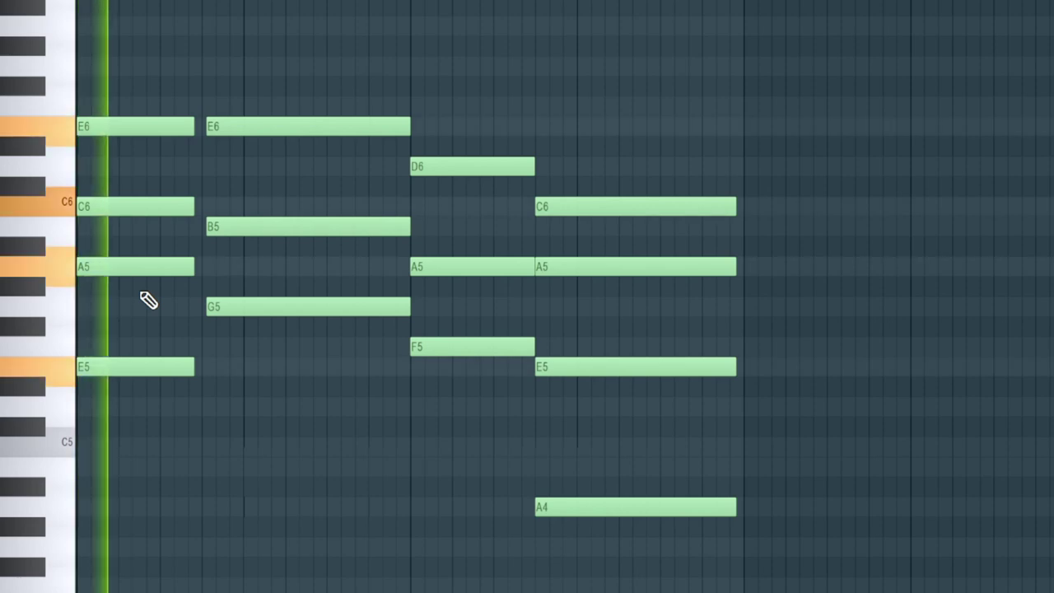
pyautogui.press('space')
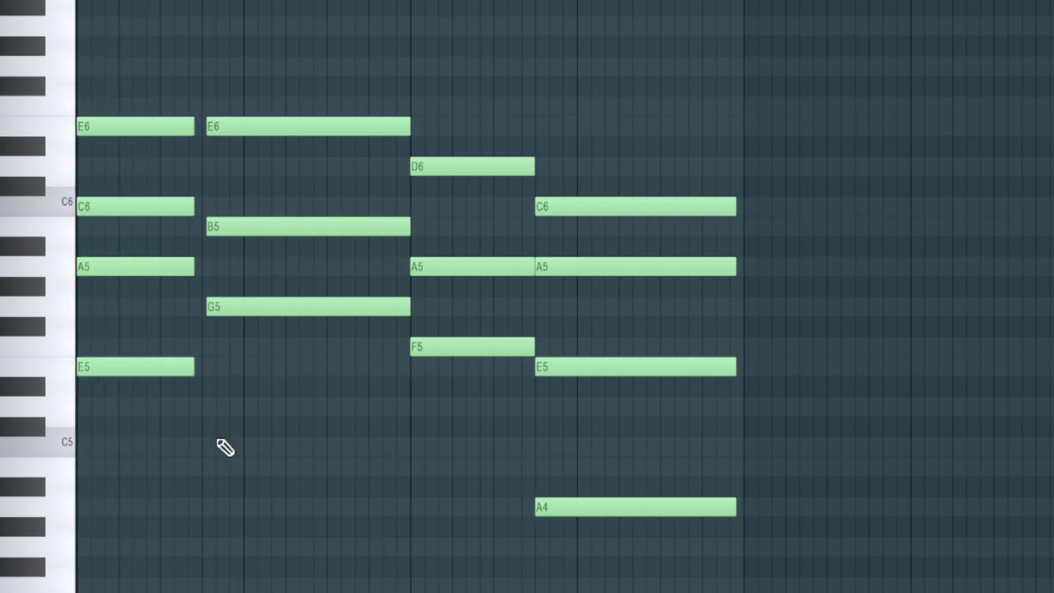
pyautogui.press('space')
pyautogui.press('space')
pyautogui.scroll(-2, 466, 132)
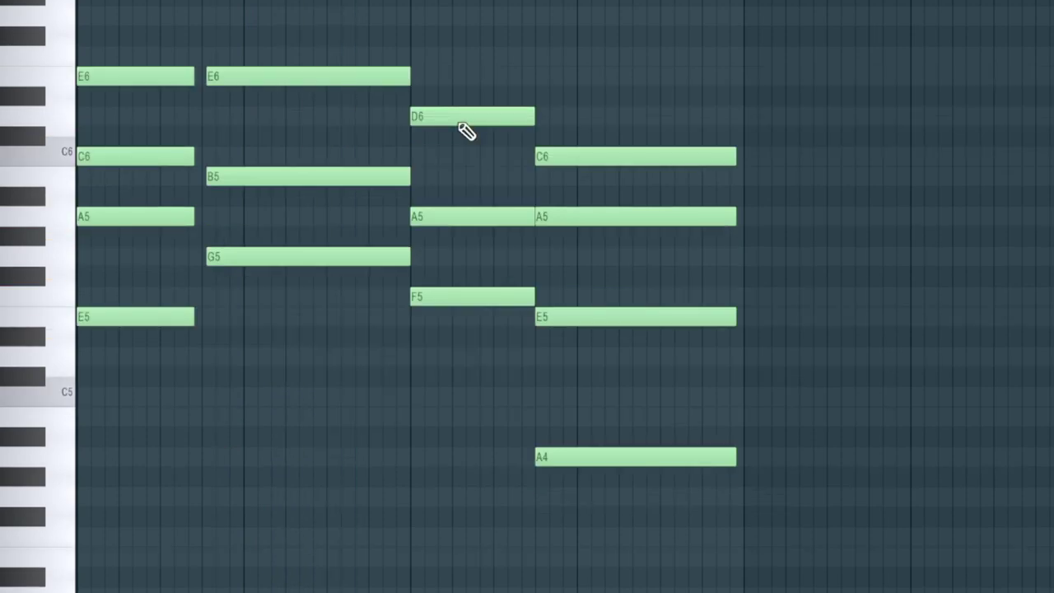
pyautogui.press('space')
pyautogui.press('space')
pyautogui.press('space')
pyautogui.press('space')
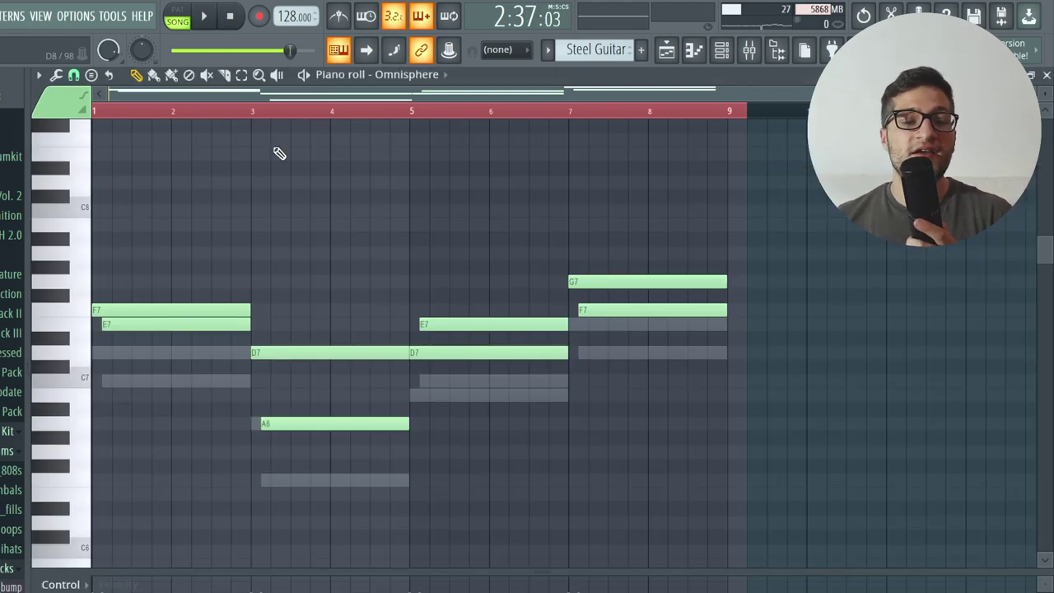
# Play the Omnisphere steel guitar melody of F7, E7, D7, A6 and G7
pyautogui.press('space')
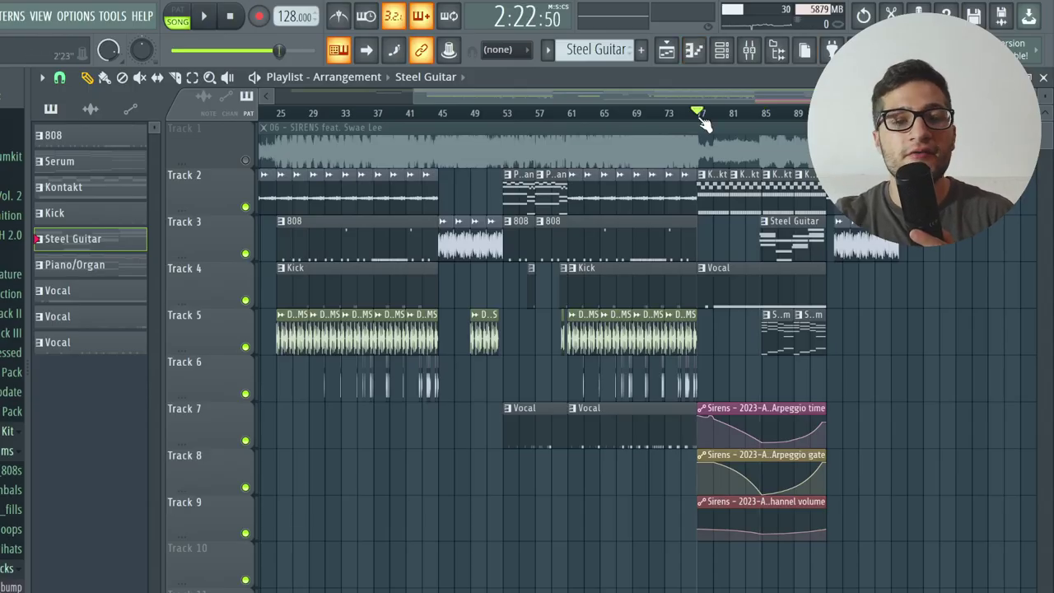
pyautogui.scroll(3, 704, 122)
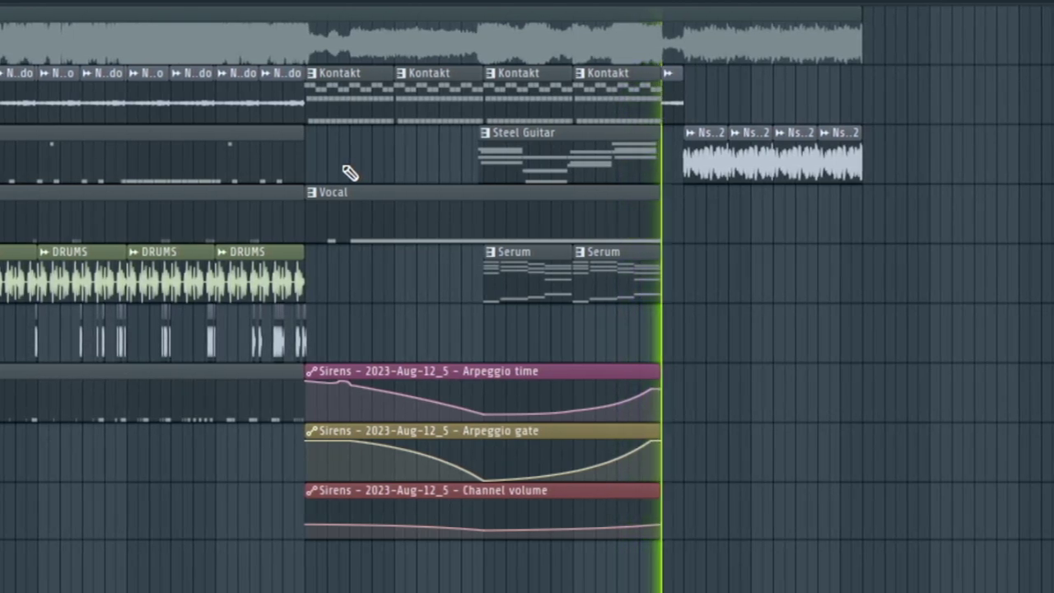
pyautogui.press('space')
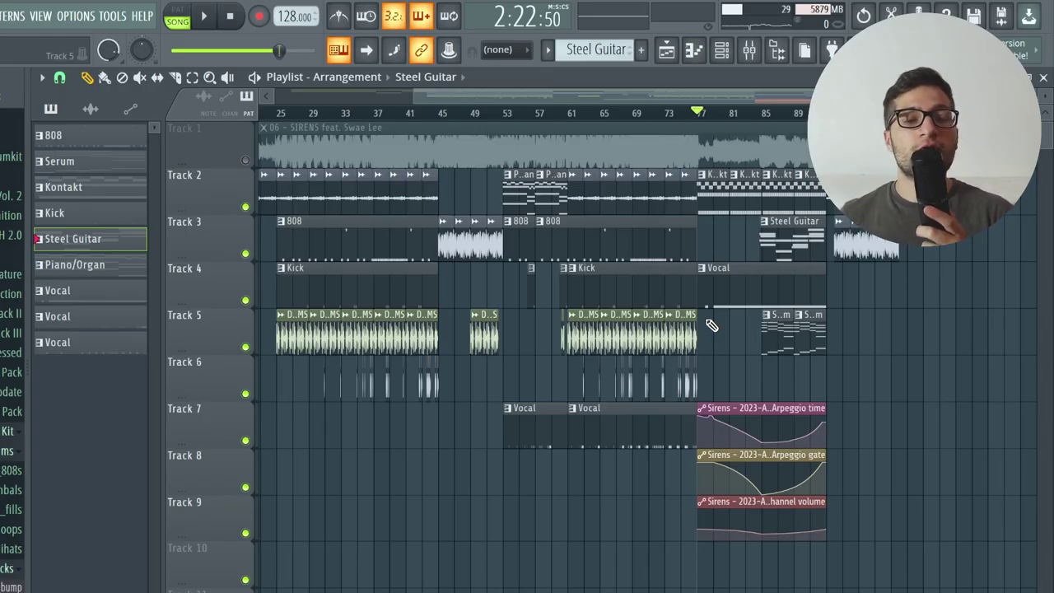